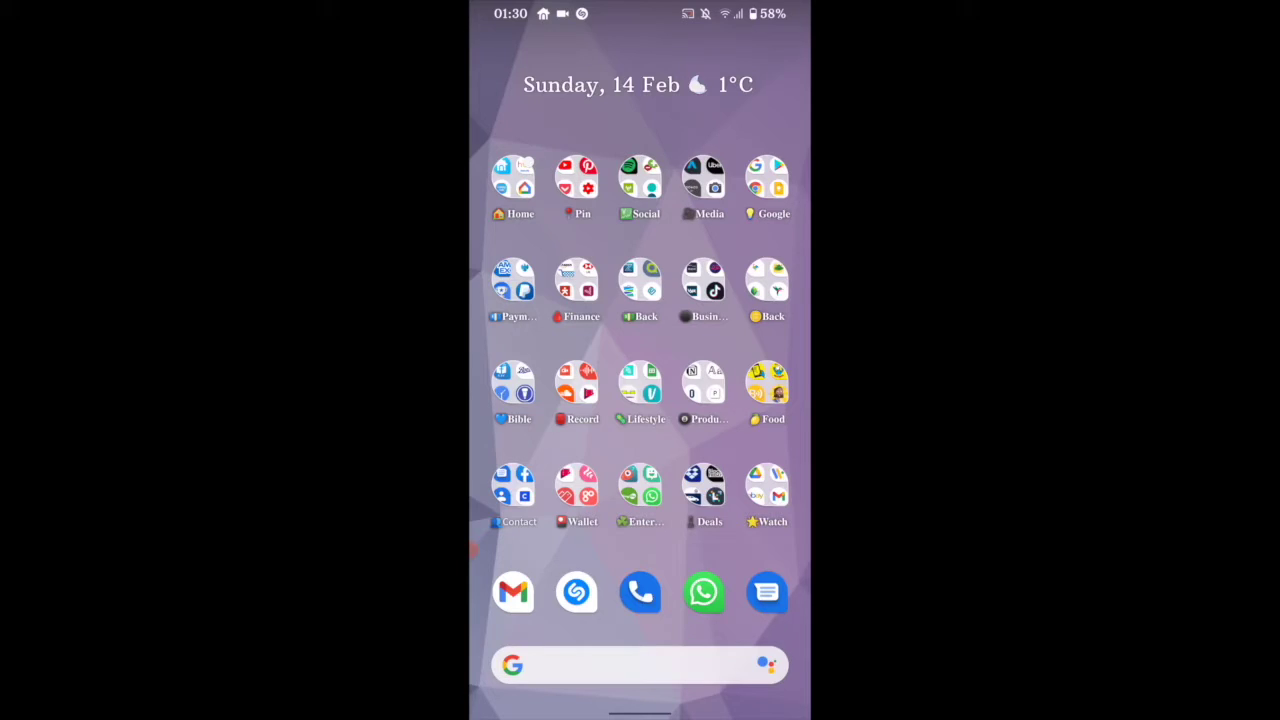
Look through the Contact and Pin folders, then open Google showing Play Store, Chrome and Keep notes.
click(513, 490)
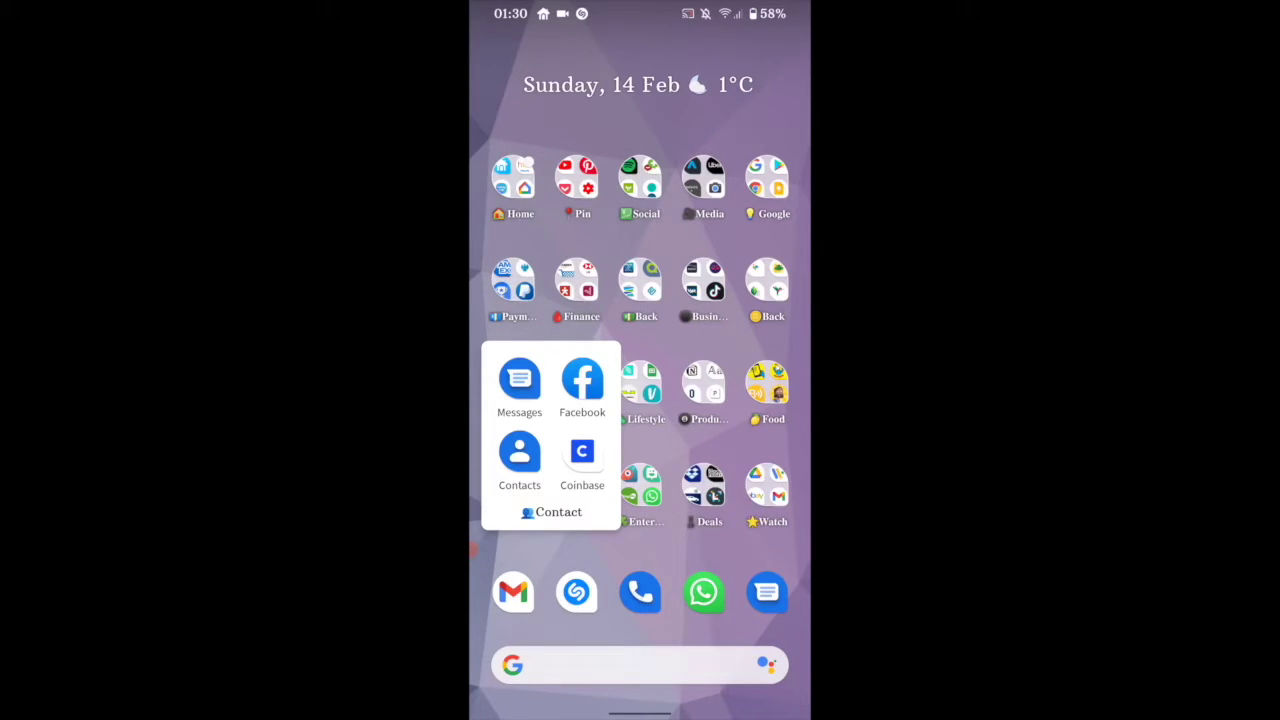
key(Escape)
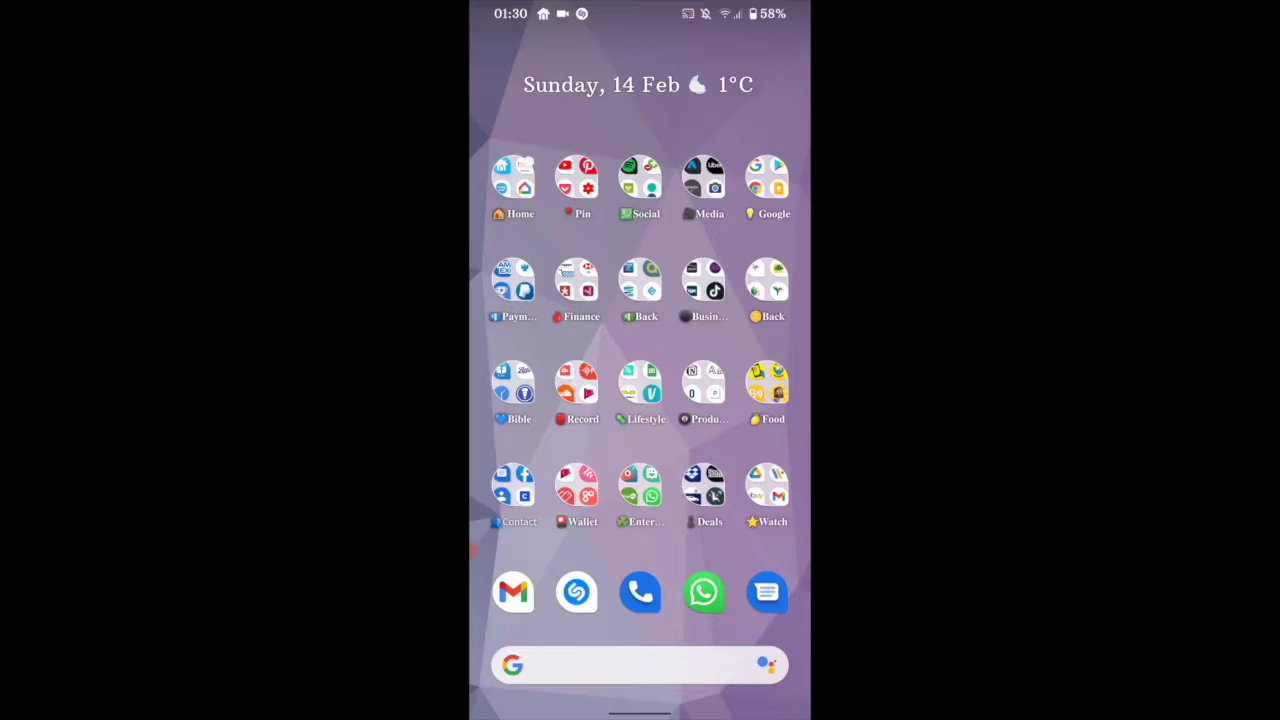
click(576, 180)
click(767, 178)
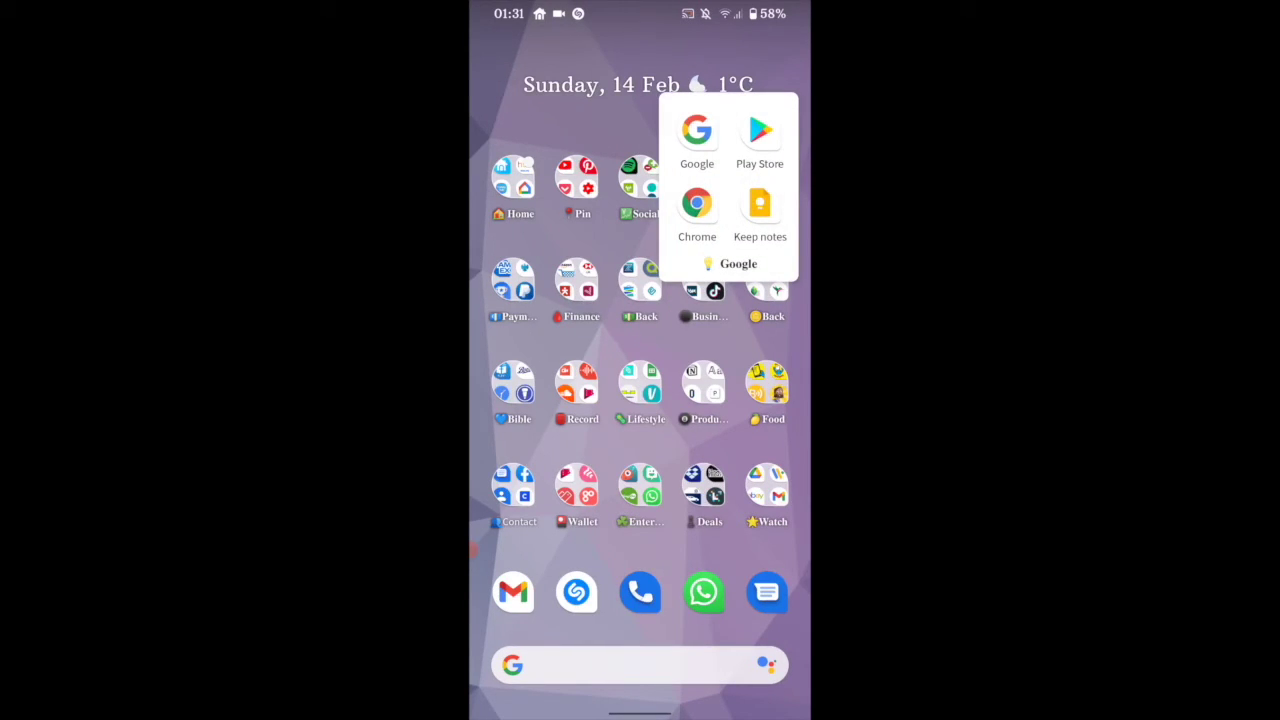